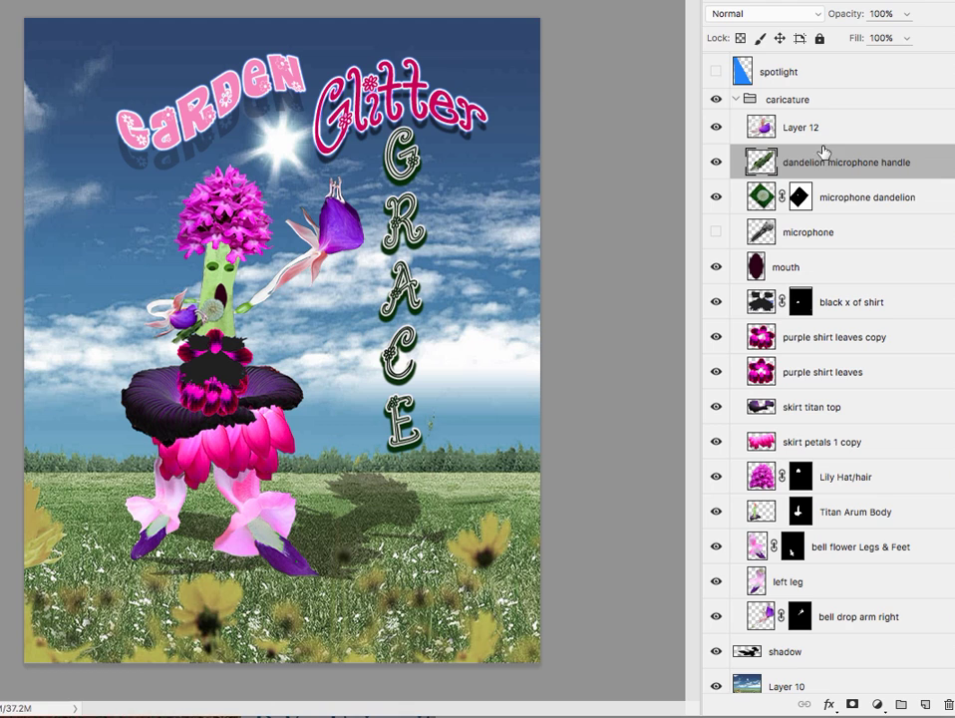
Briefly show the spotlight beam, hide it again, and collapse the caricature group.
{"action": "left_click", "coordinate": [716, 72]}
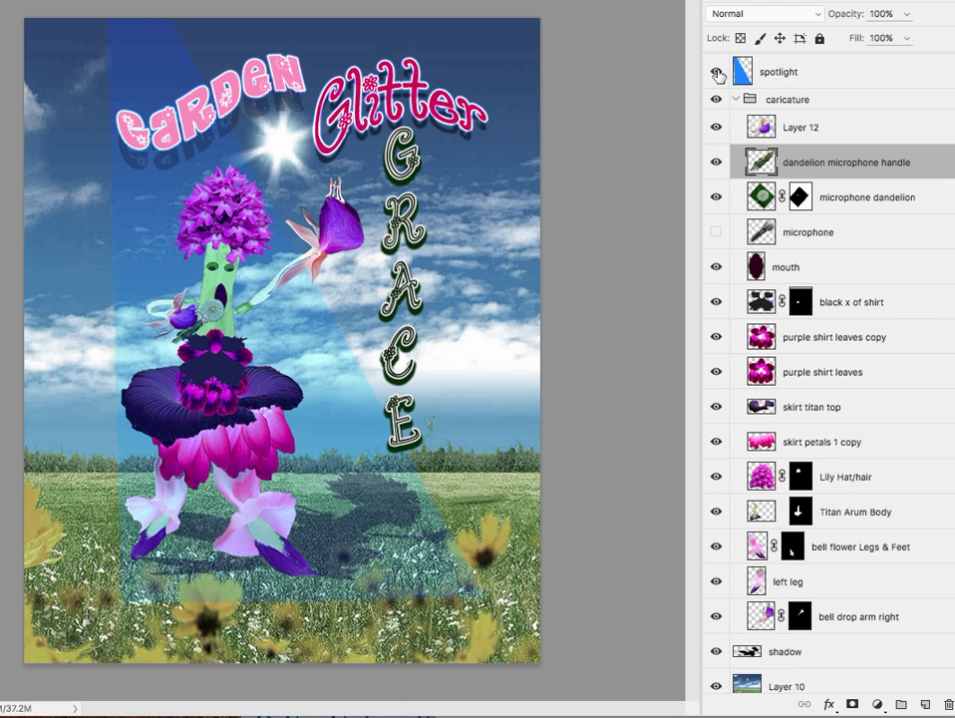
{"action": "left_click", "coordinate": [716, 72]}
{"action": "left_click", "coordinate": [736, 99]}
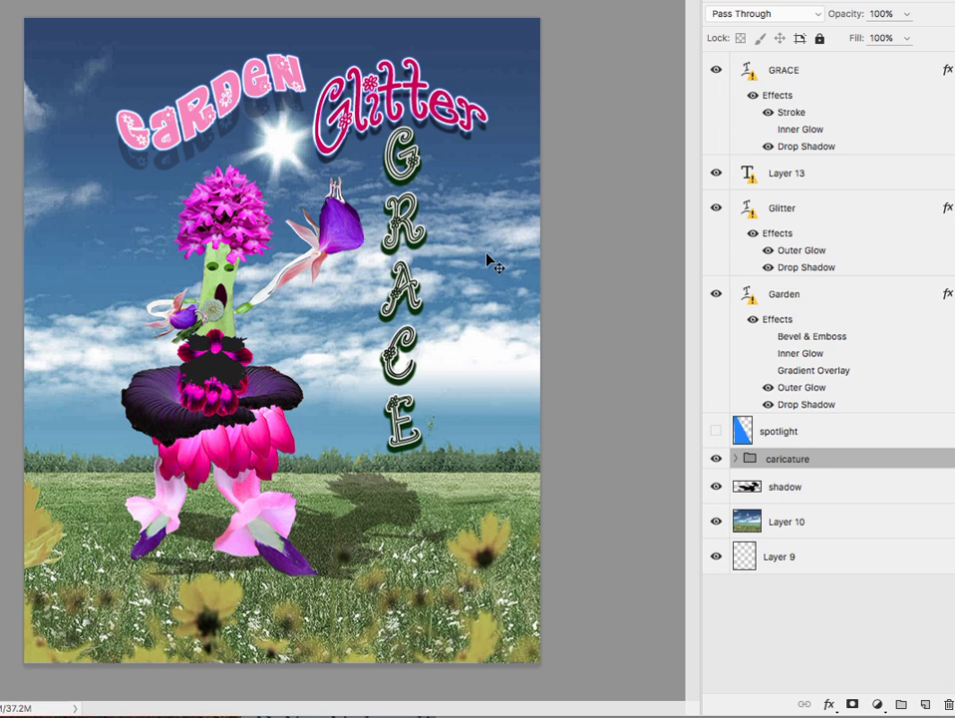
{"action": "key", "text": "ctrl+t"}
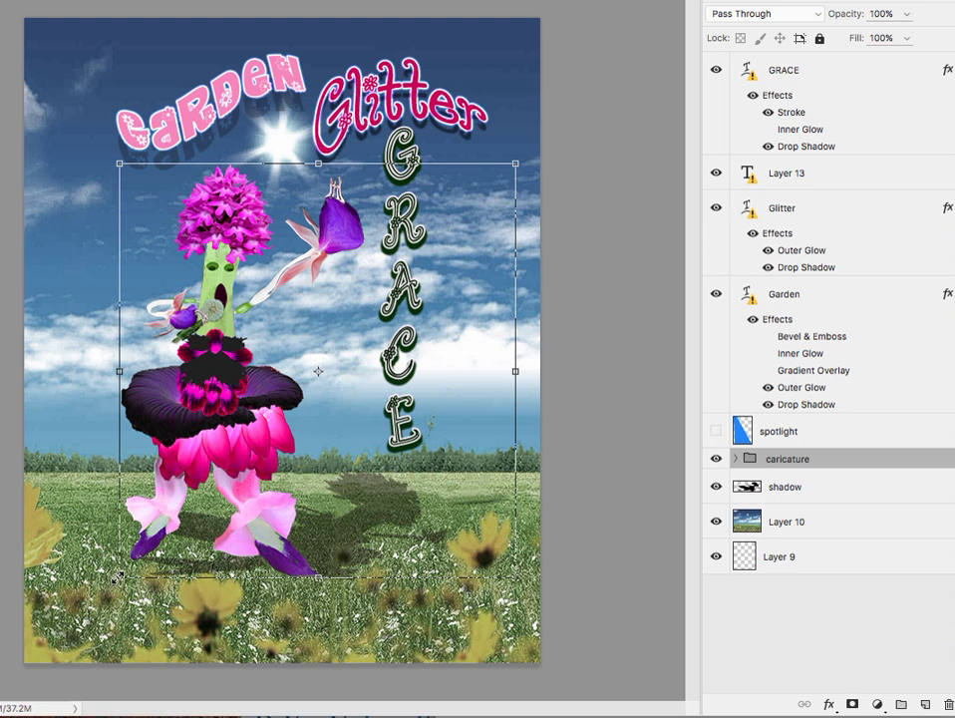
{"action": "left_click_drag", "start_coordinate": [118, 577], "coordinate": [54, 646]}
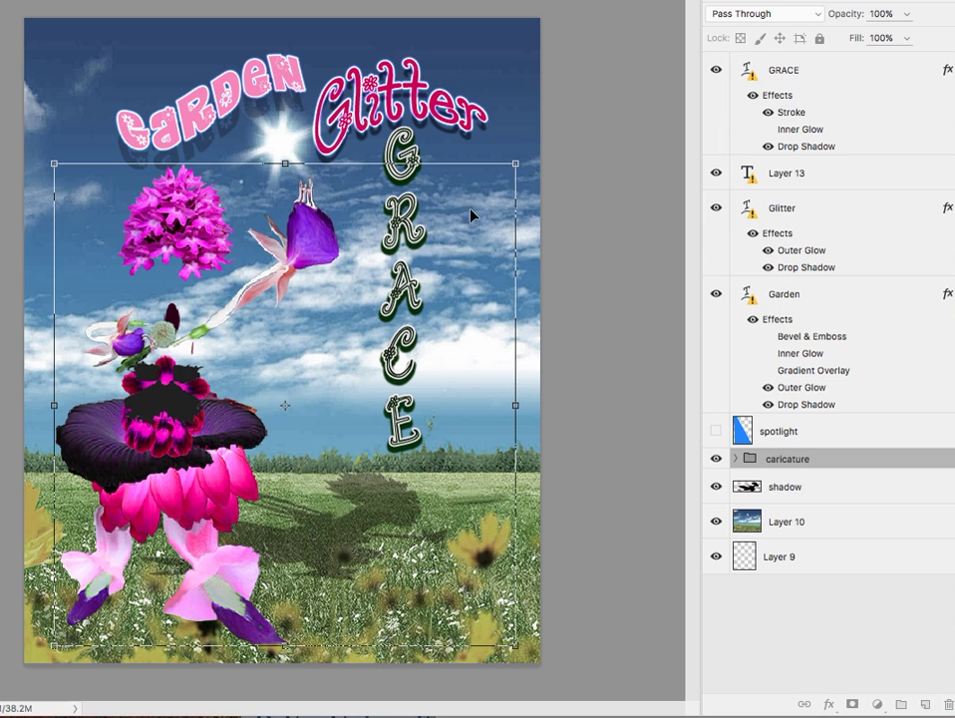
{"action": "key", "text": "v"}
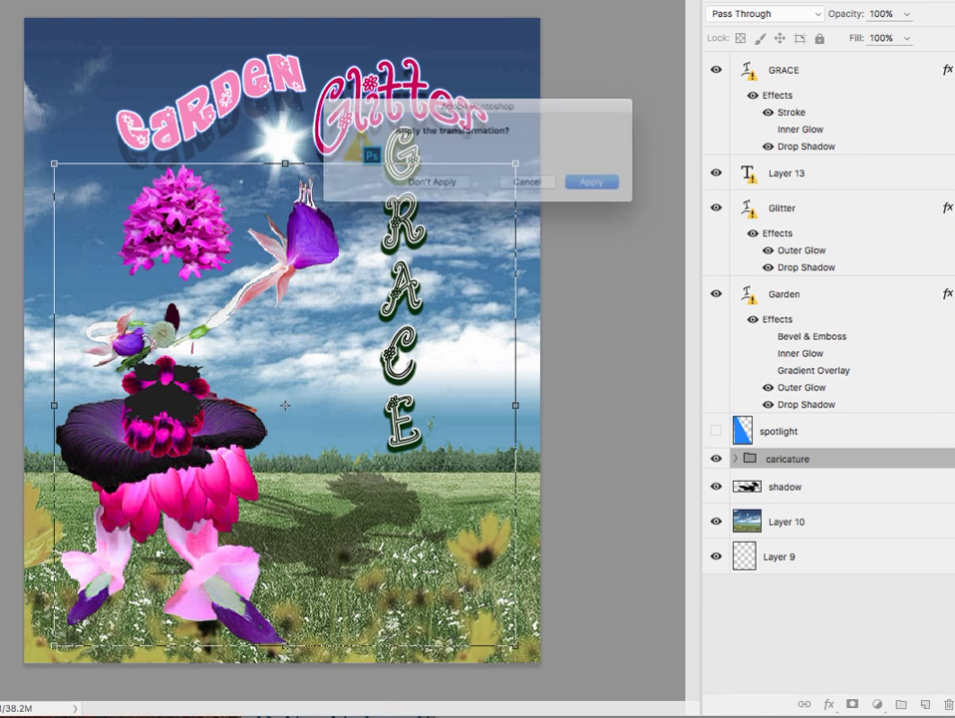
{"action": "left_click", "coordinate": [415, 193]}
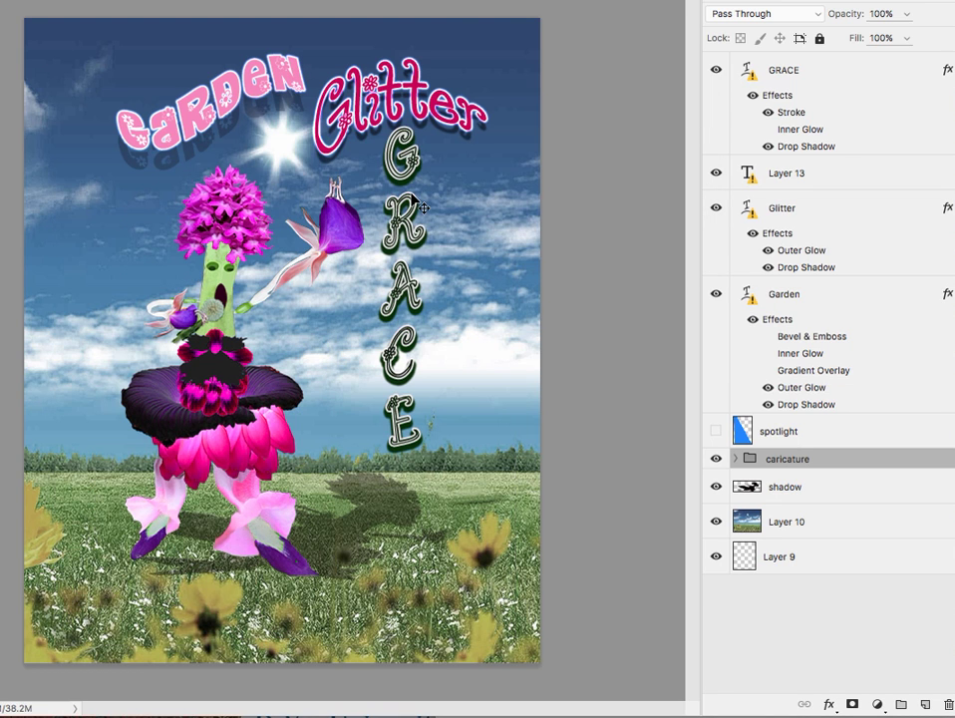
Move the shadow layer into the caricature group, toggling visibility to check the result.
{"action": "left_click", "coordinate": [717, 489]}
{"action": "left_click", "coordinate": [715, 488]}
{"action": "left_click_drag", "start_coordinate": [813, 489], "coordinate": [812, 462]}
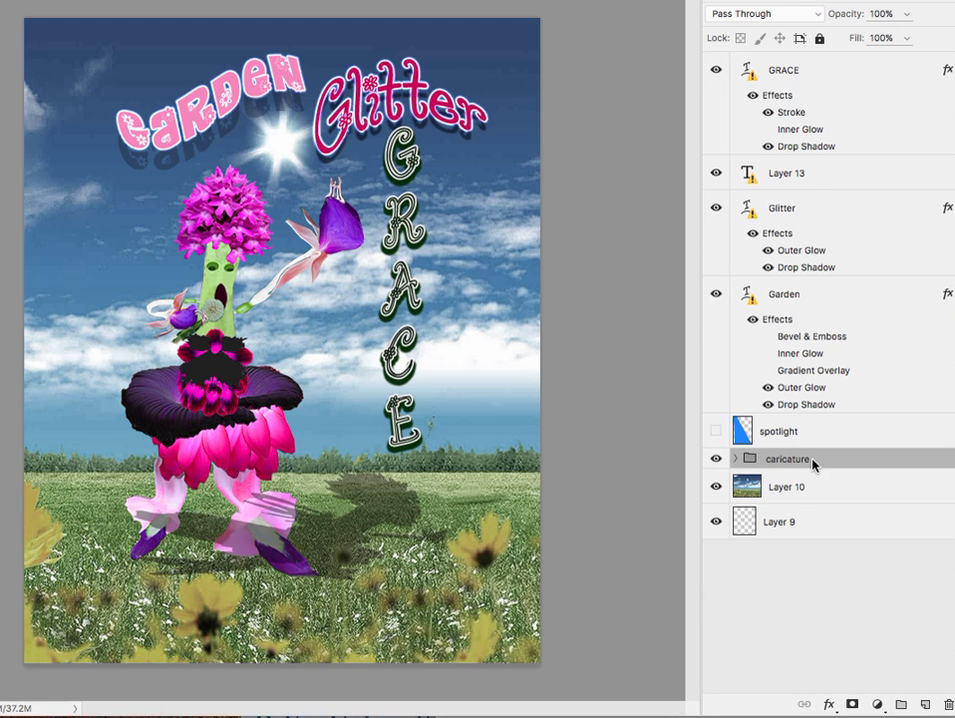
{"action": "left_click", "coordinate": [715, 459]}
{"action": "left_click", "coordinate": [715, 459]}
{"action": "left_click", "coordinate": [716, 459]}
{"action": "left_click", "coordinate": [716, 459]}
Enlarge the caricature group with Free Transform toward top-left and bottom-right, then reposition it.
{"action": "key", "text": "ctrl+t"}
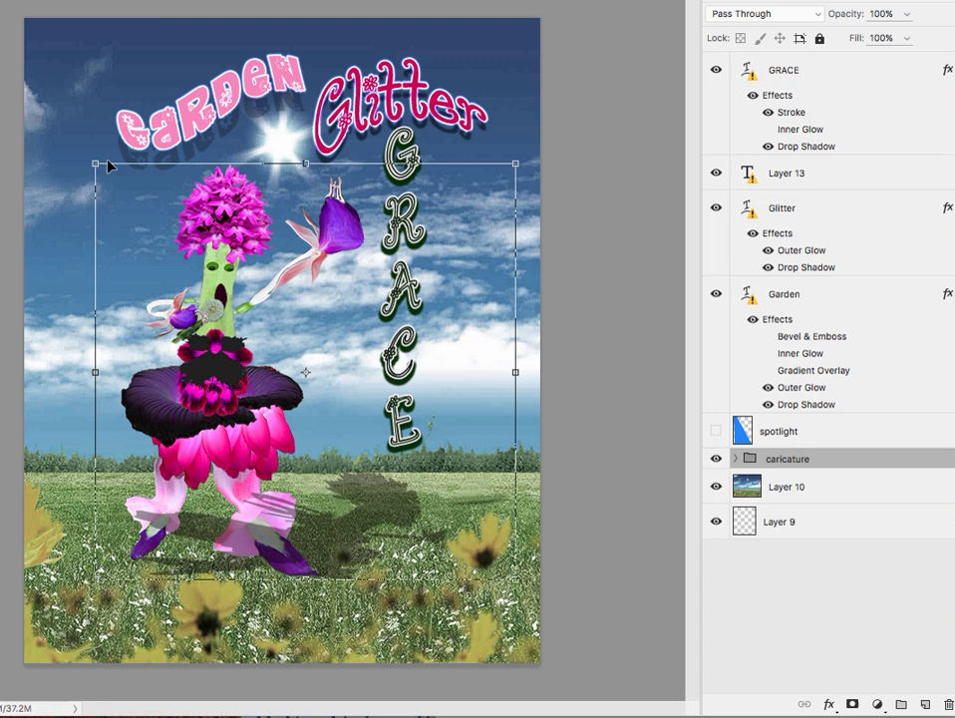
{"action": "left_click_drag", "start_coordinate": [89, 158], "coordinate": [29, 90]}
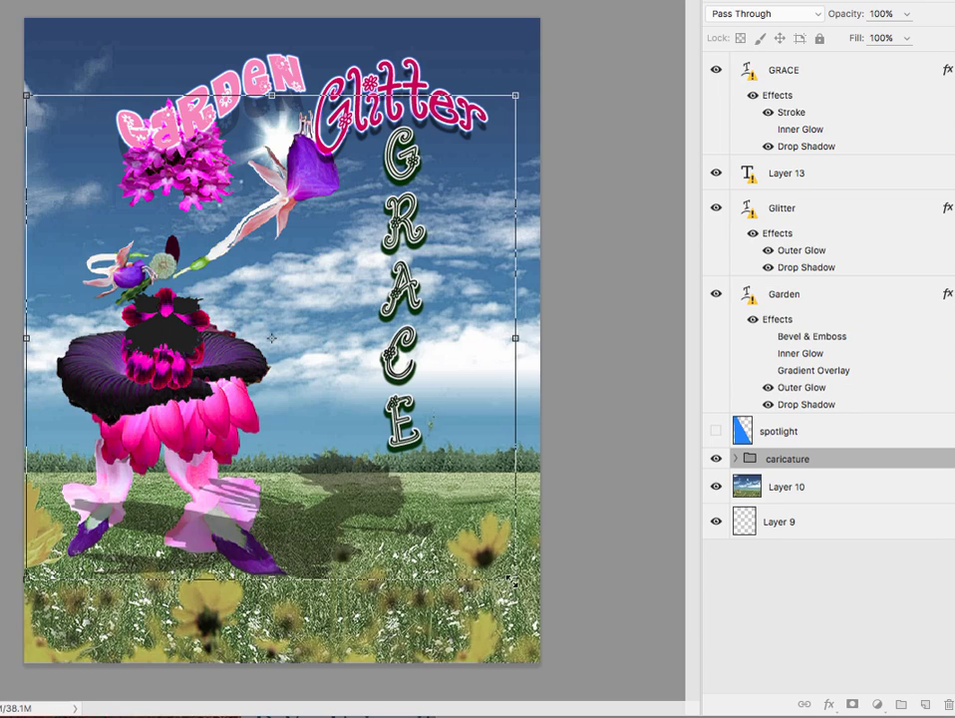
{"action": "left_click_drag", "start_coordinate": [511, 580], "coordinate": [601, 613]}
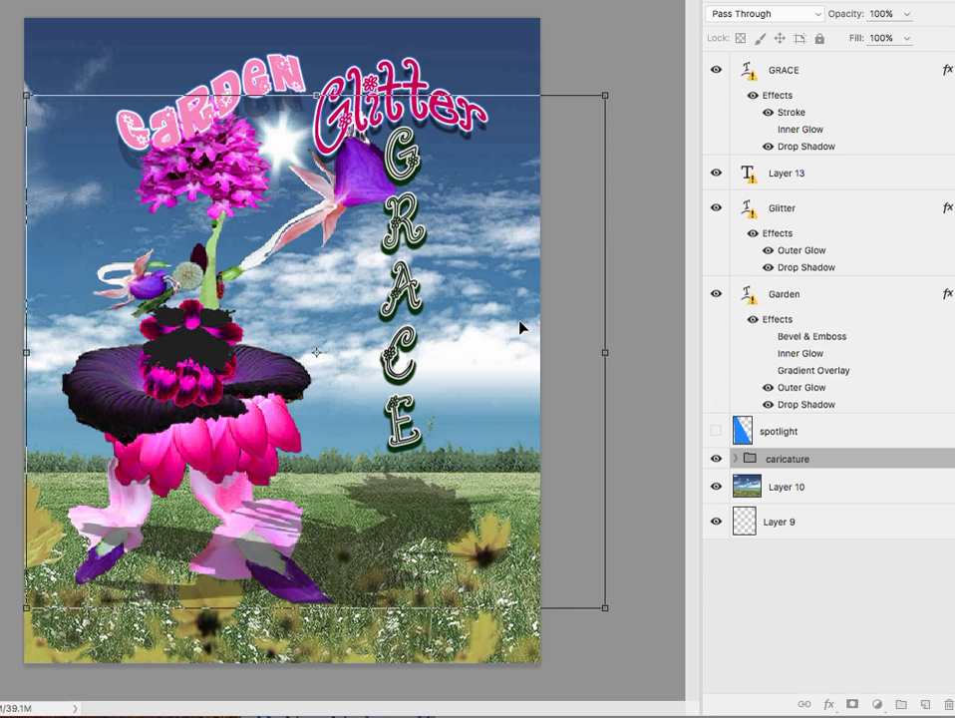
{"action": "key", "text": "Return"}
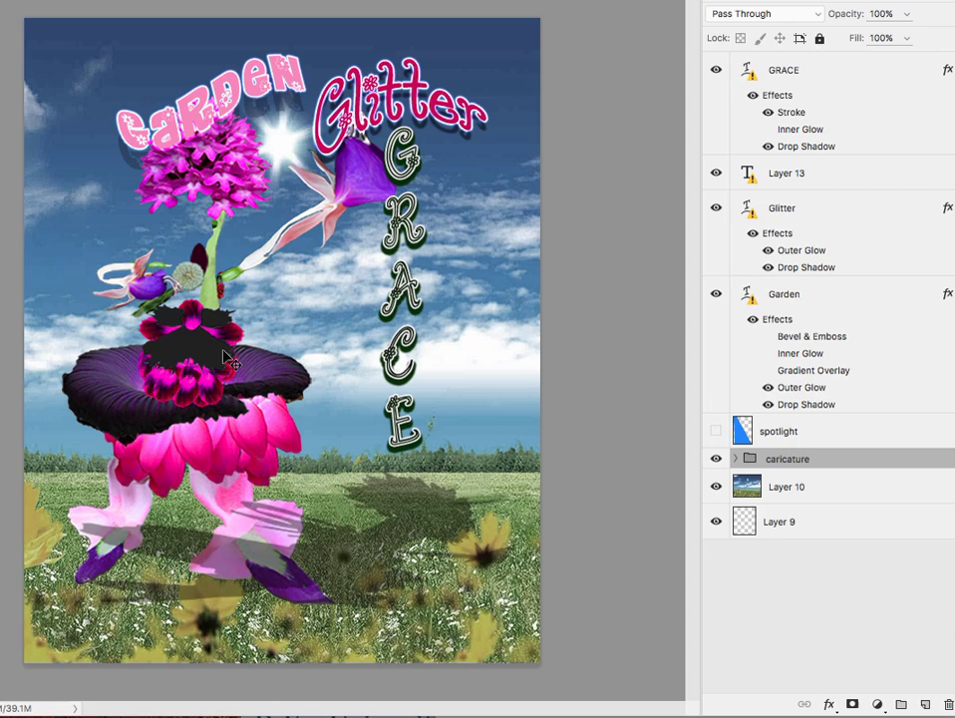
{"action": "mouse_move", "coordinate": [221, 344]}
{"action": "left_mouse_down"}
{"action": "mouse_move", "coordinate": [259, 377]}
{"action": "mouse_move", "coordinate": [404, 381]}
{"action": "mouse_move", "coordinate": [239, 374]}
{"action": "mouse_move", "coordinate": [212, 356]}
{"action": "mouse_move", "coordinate": [245, 344]}
{"action": "mouse_move", "coordinate": [229, 354]}
{"action": "mouse_move", "coordinate": [225, 339]}
{"action": "left_mouse_up"}
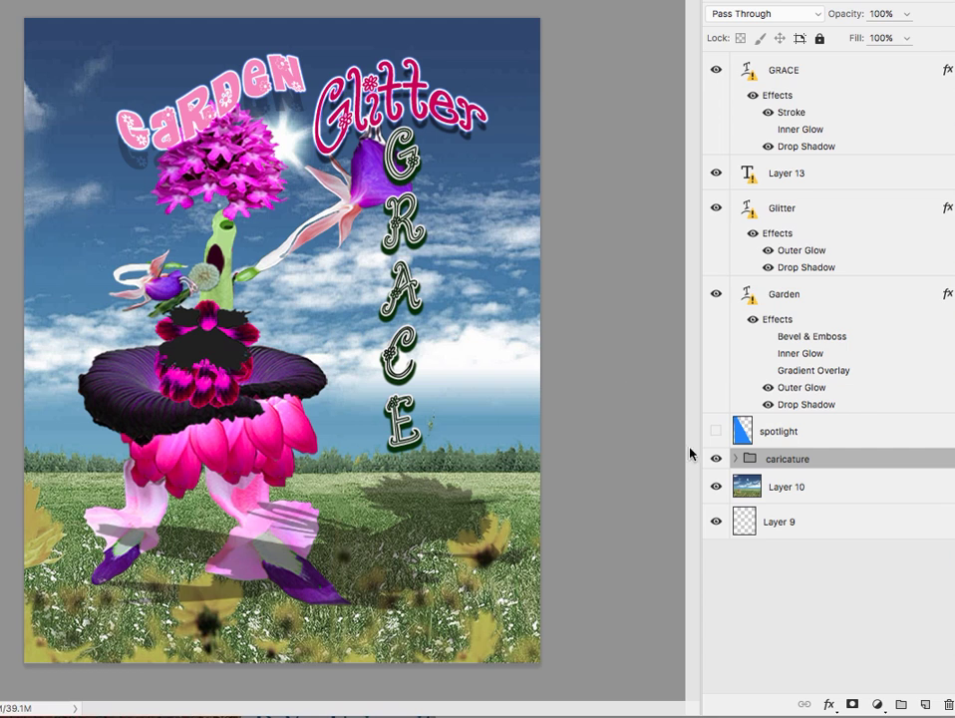
{"action": "left_click", "coordinate": [716, 431]}
{"action": "left_click", "coordinate": [716, 431]}
{"action": "left_click", "coordinate": [716, 294]}
{"action": "left_click", "coordinate": [716, 294]}
{"action": "left_click", "coordinate": [734, 459]}
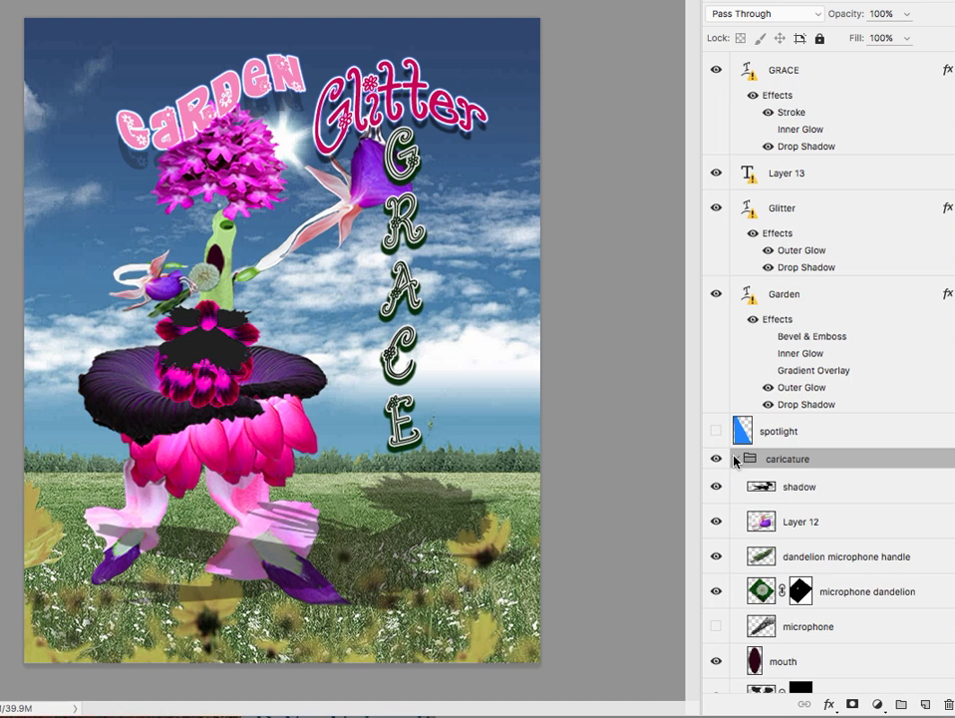
{"action": "scroll", "coordinate": [773, 444], "scroll_direction": "down", "scroll_amount": 3}
{"action": "scroll", "coordinate": [776, 444], "scroll_direction": "down", "scroll_amount": 4}
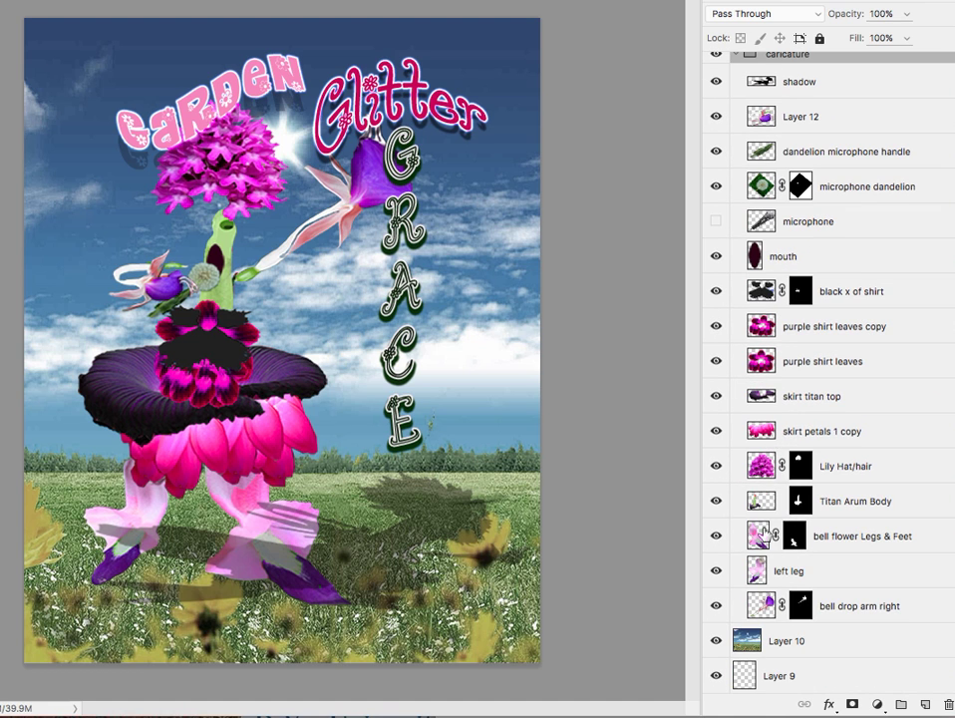
{"action": "scroll", "coordinate": [734, 454], "scroll_direction": "up", "scroll_amount": 7}
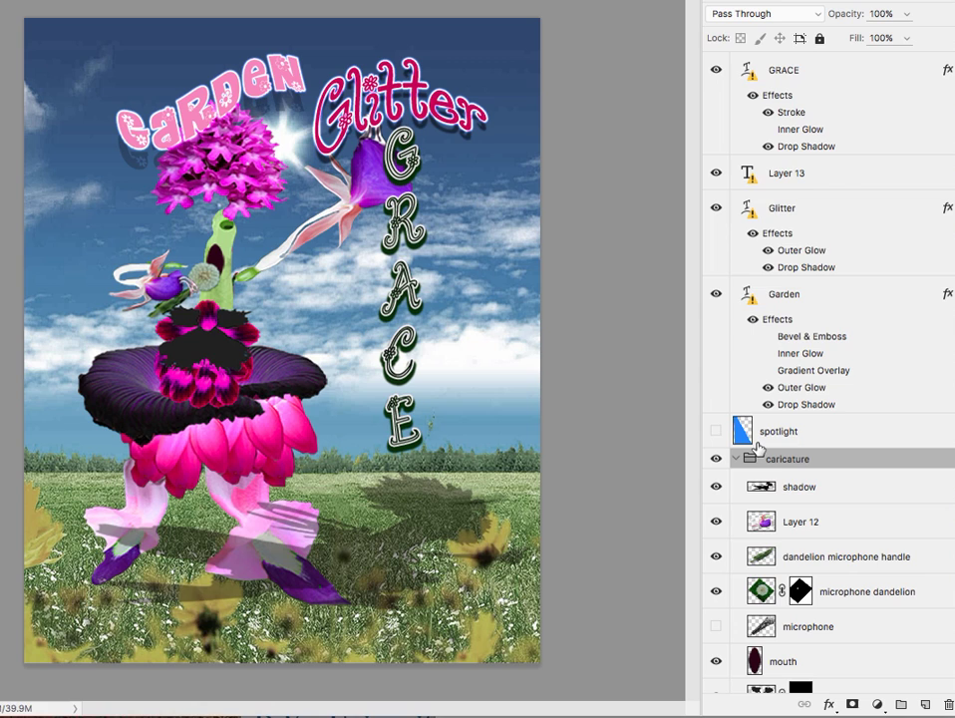
{"action": "left_click", "coordinate": [735, 459]}
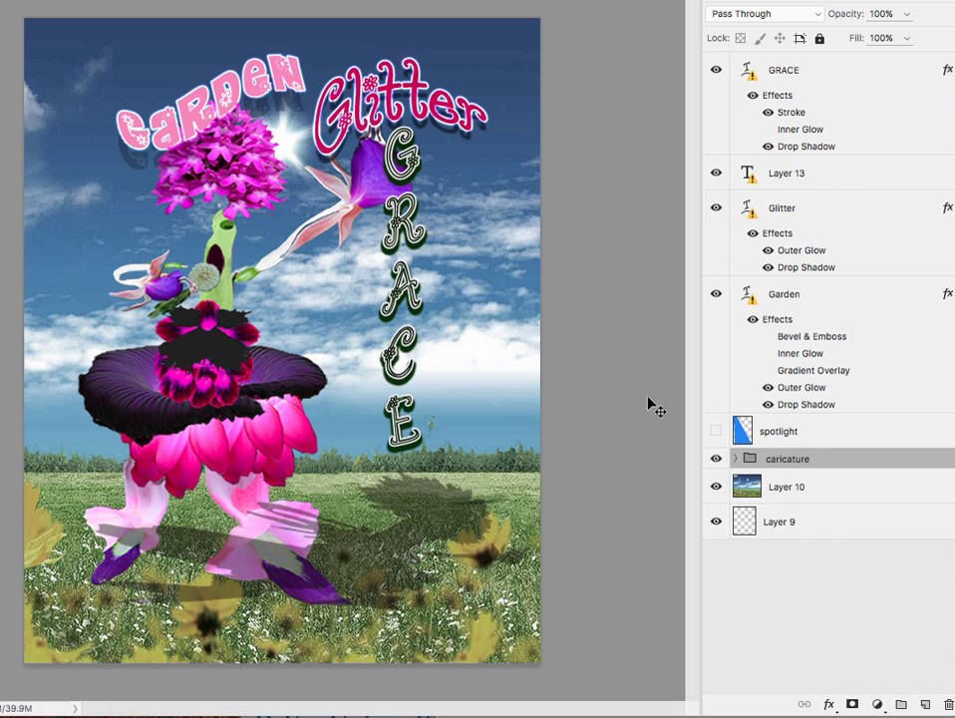
Fine-tune the caricature group's position on the meadow with a few small Move-tool drags.
{"action": "mouse_move", "coordinate": [241, 408]}
{"action": "left_mouse_down"}
{"action": "mouse_move", "coordinate": [255, 431]}
{"action": "mouse_move", "coordinate": [247, 407]}
{"action": "mouse_move", "coordinate": [251, 417]}
{"action": "left_mouse_up"}
{"action": "left_click_drag", "start_coordinate": [251, 269], "coordinate": [250, 265]}
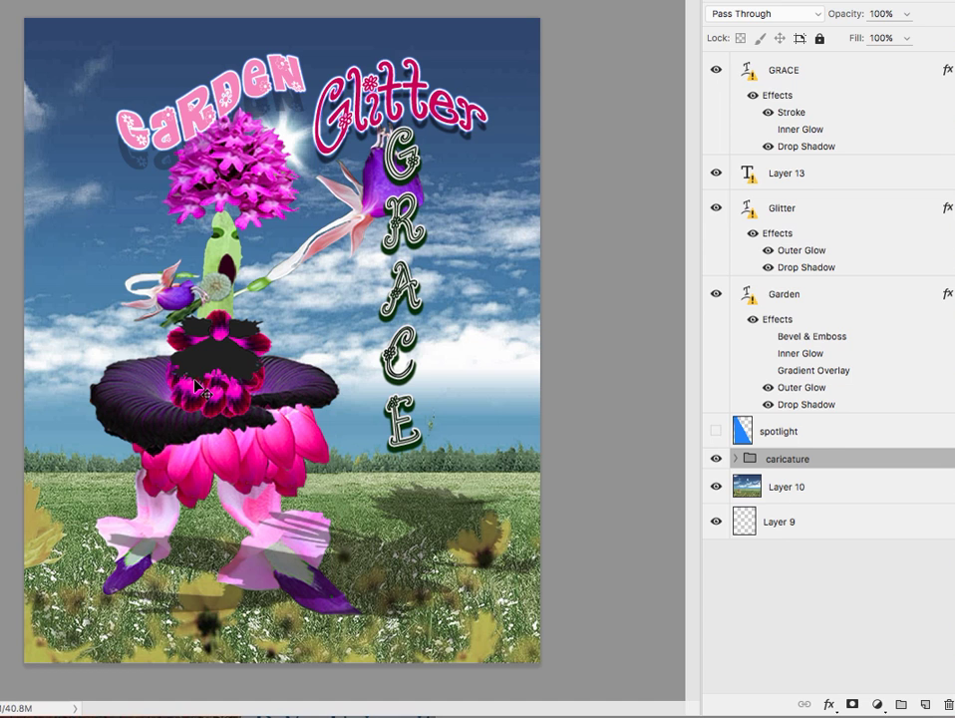
{"action": "left_click_drag", "start_coordinate": [196, 387], "coordinate": [229, 388]}
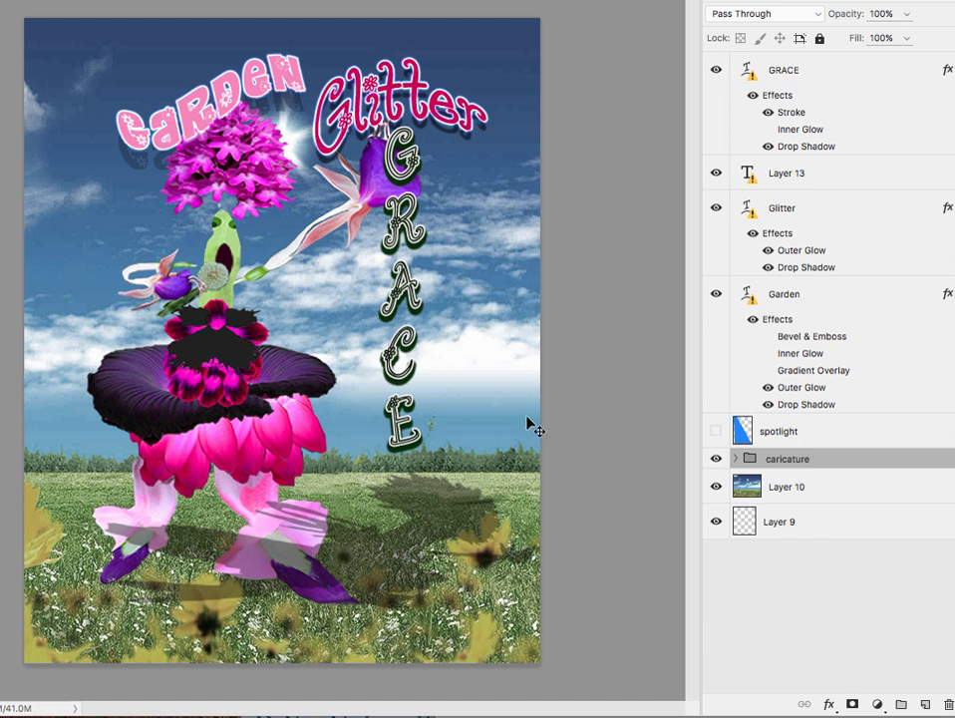
Warp meadow Layer 10, lifting the left horizon and pulling the right side down.
{"action": "left_click", "coordinate": [727, 490]}
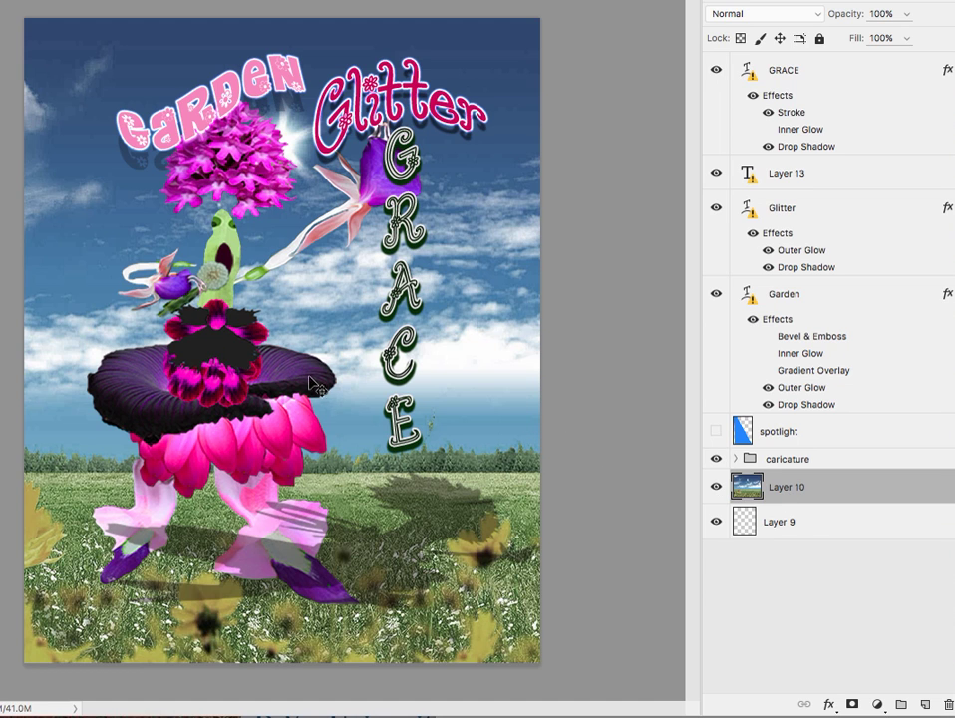
{"action": "left_click_drag", "start_coordinate": [348, 412], "coordinate": [362, 389]}
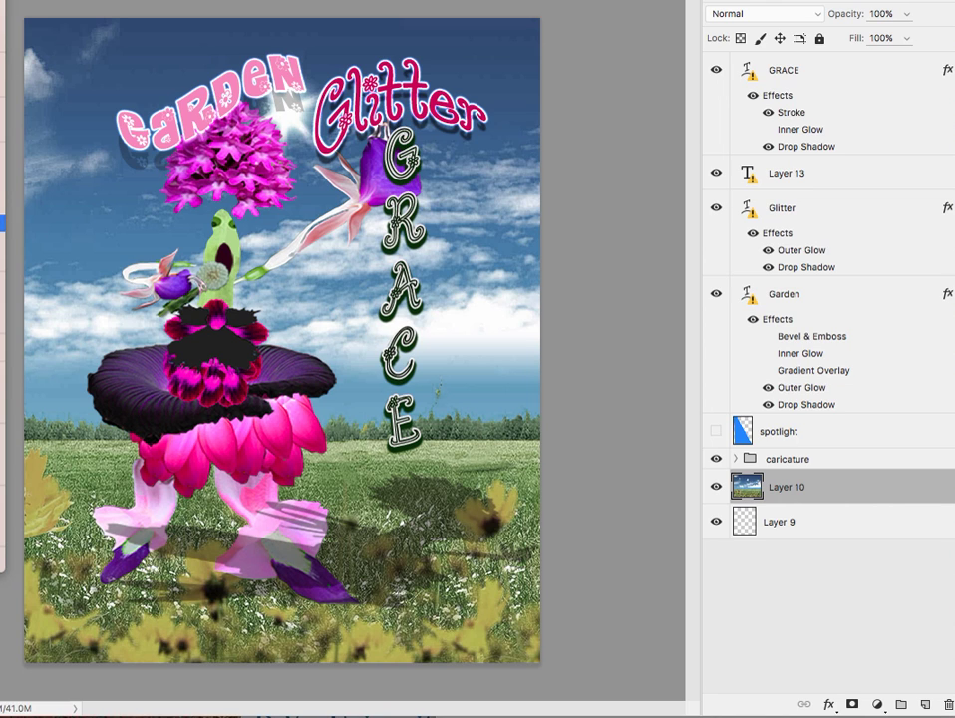
{"action": "mouse_move", "coordinate": [2, 223]}
{"action": "left_click", "coordinate": [77, 334]}
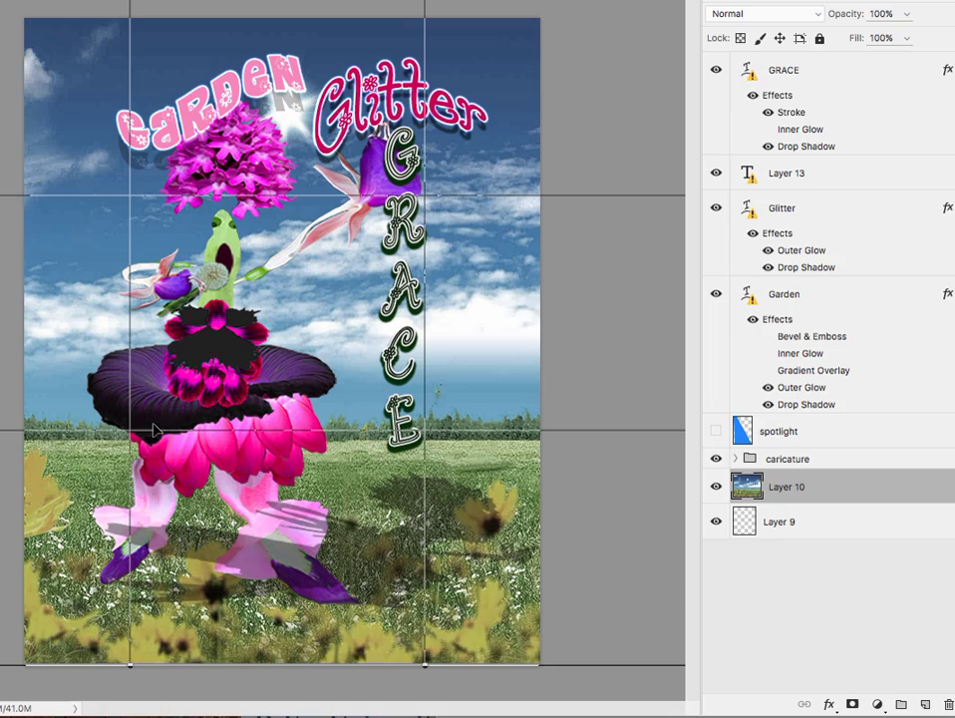
{"action": "left_click_drag", "start_coordinate": [129, 417], "coordinate": [117, 356]}
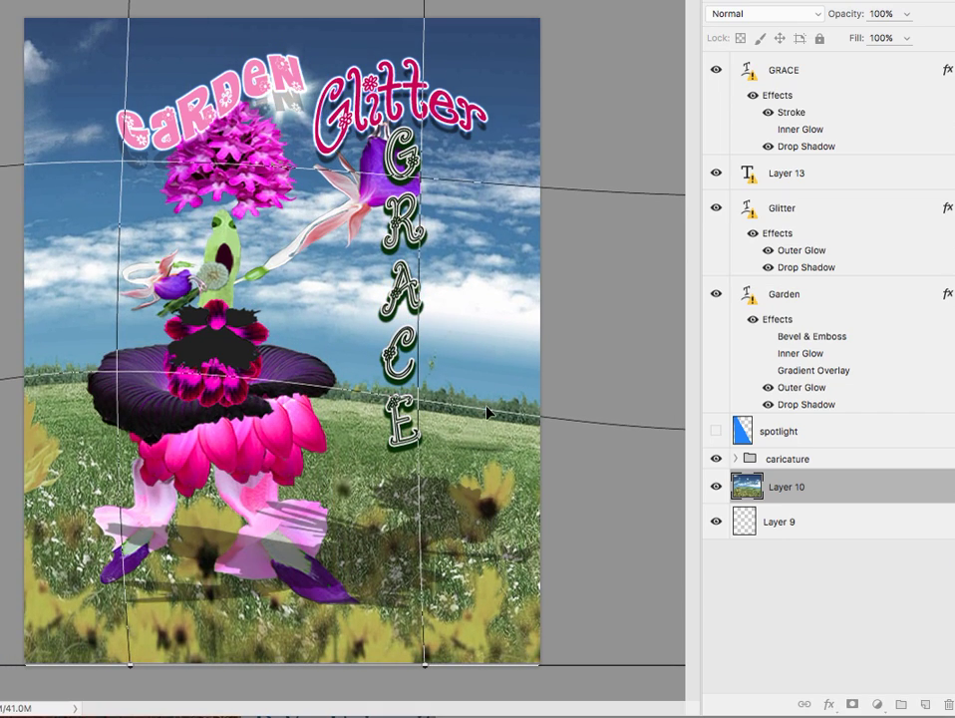
{"action": "left_click_drag", "start_coordinate": [419, 404], "coordinate": [415, 447]}
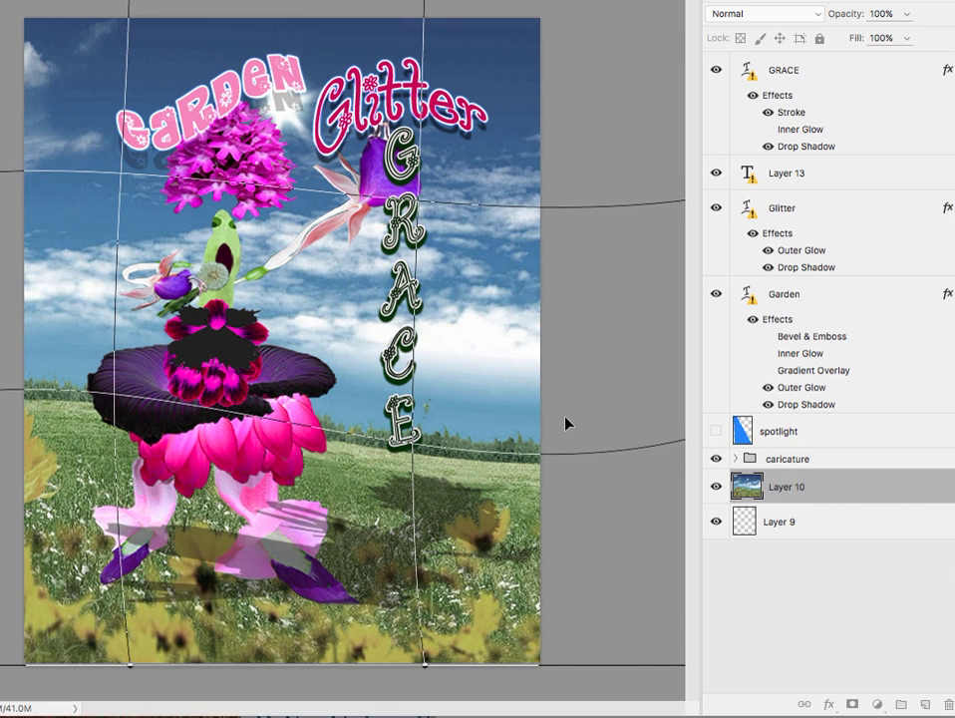
{"action": "key", "text": "Return"}
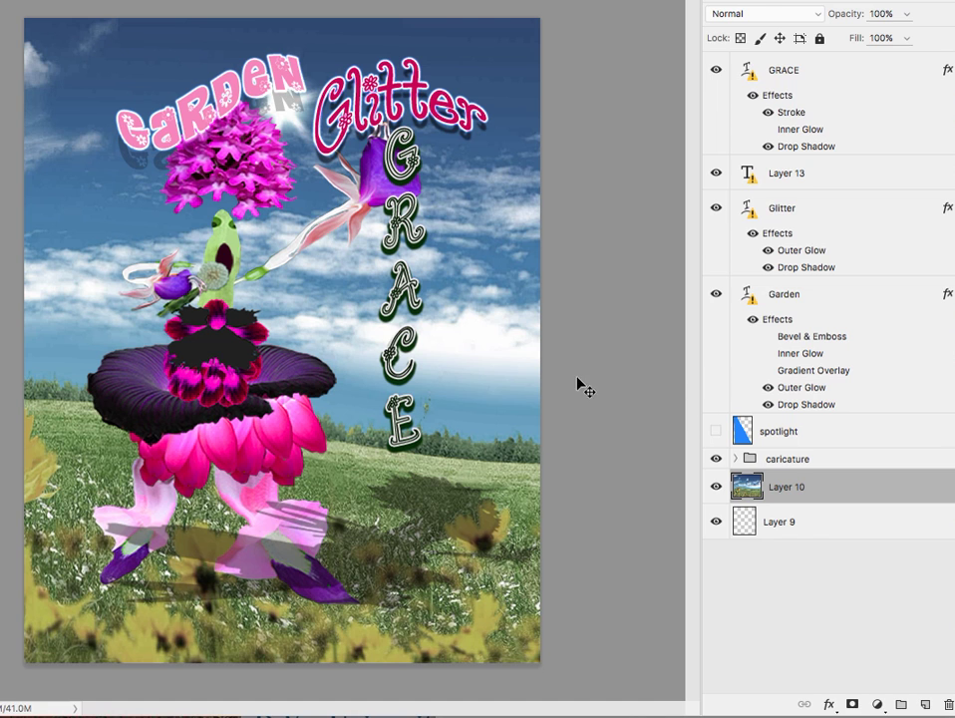
Move the caricature group higher so the flower head overlaps 'Garden', then reselect Layer 10.
{"action": "left_click", "coordinate": [789, 457]}
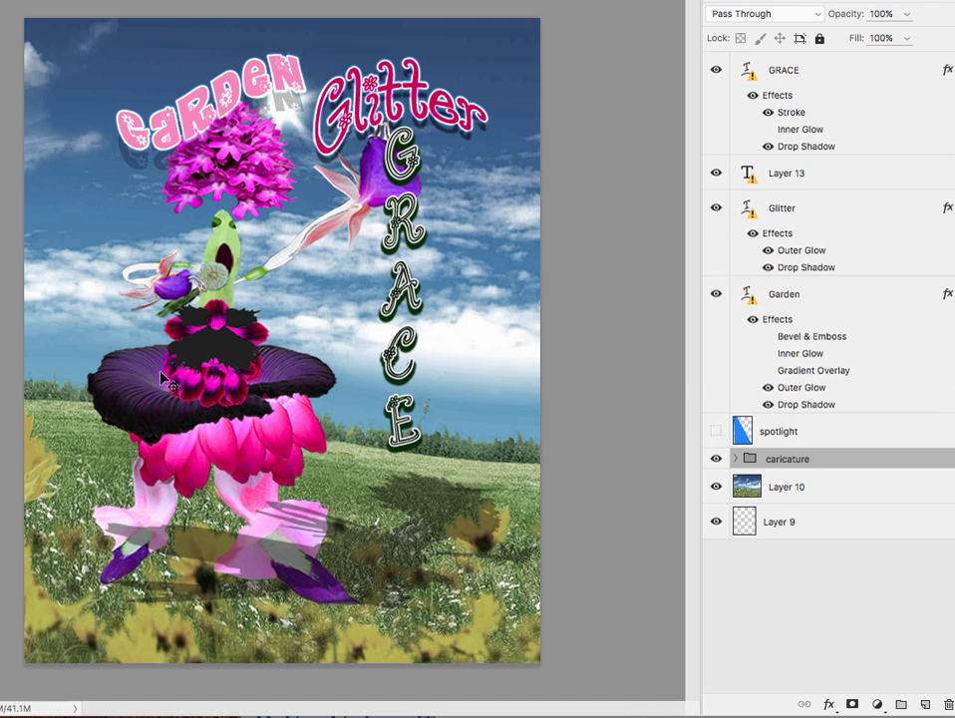
{"action": "left_click_drag", "start_coordinate": [162, 387], "coordinate": [170, 361]}
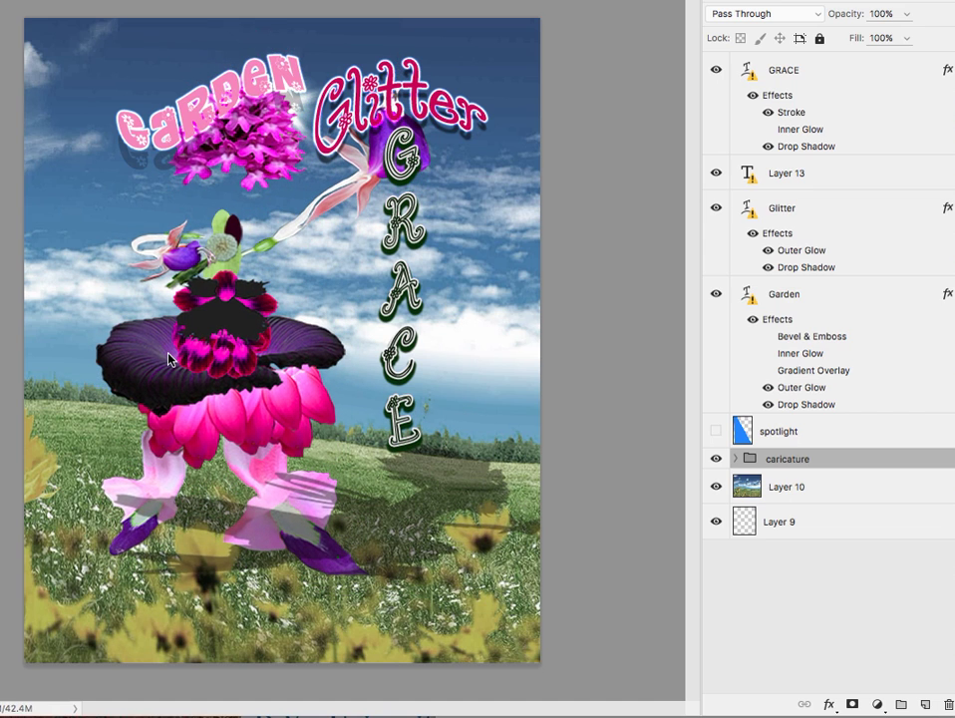
{"action": "left_click", "coordinate": [827, 491]}
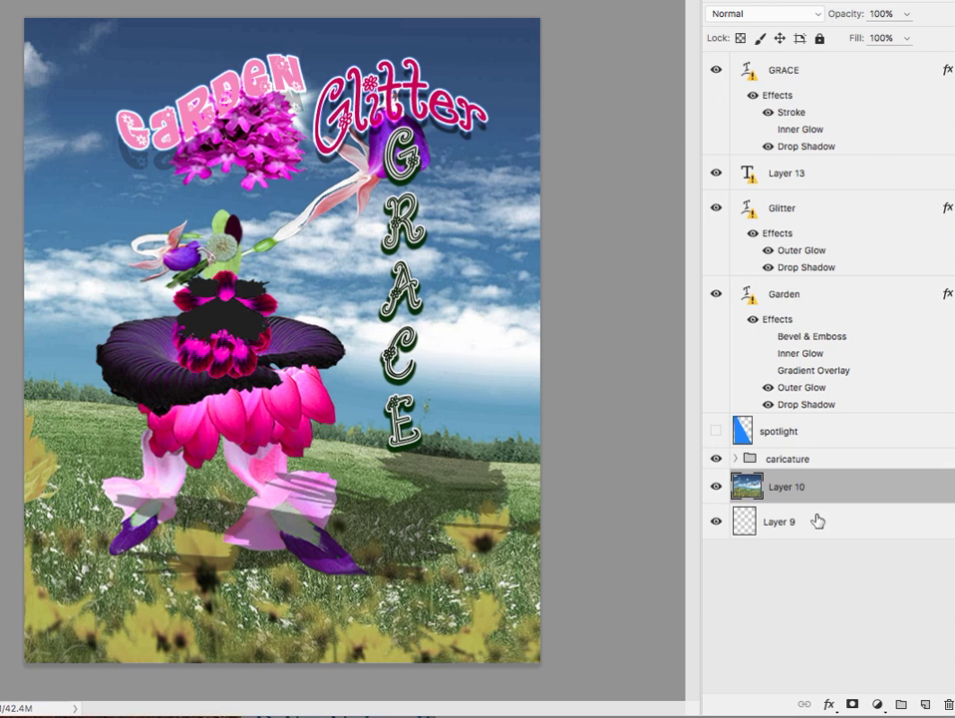
{"action": "left_click", "coordinate": [907, 14]}
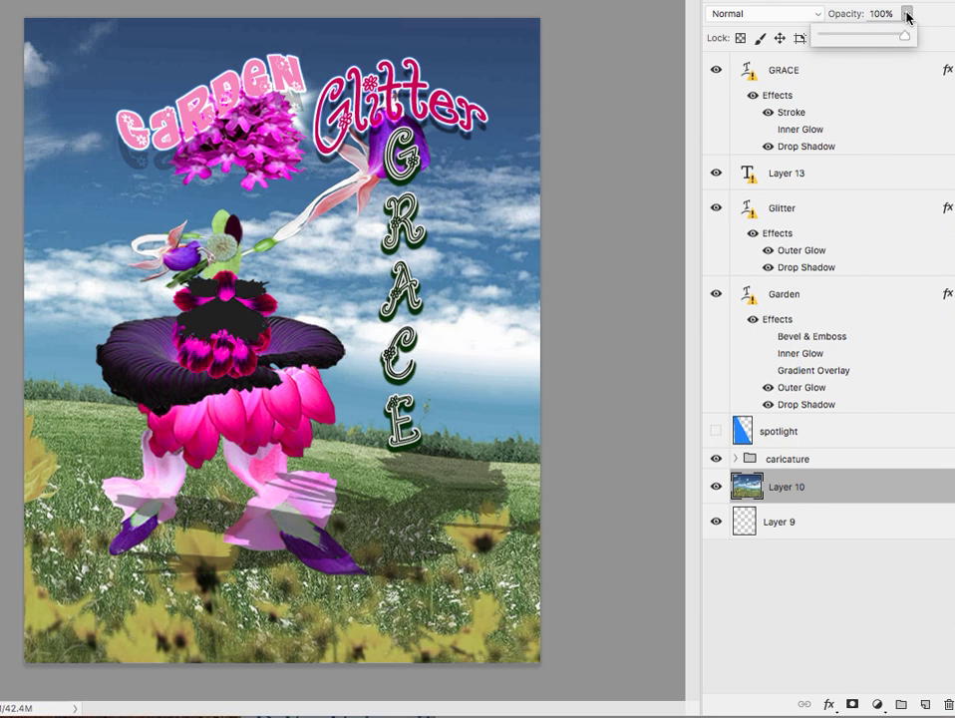
{"action": "left_click", "coordinate": [887, 36]}
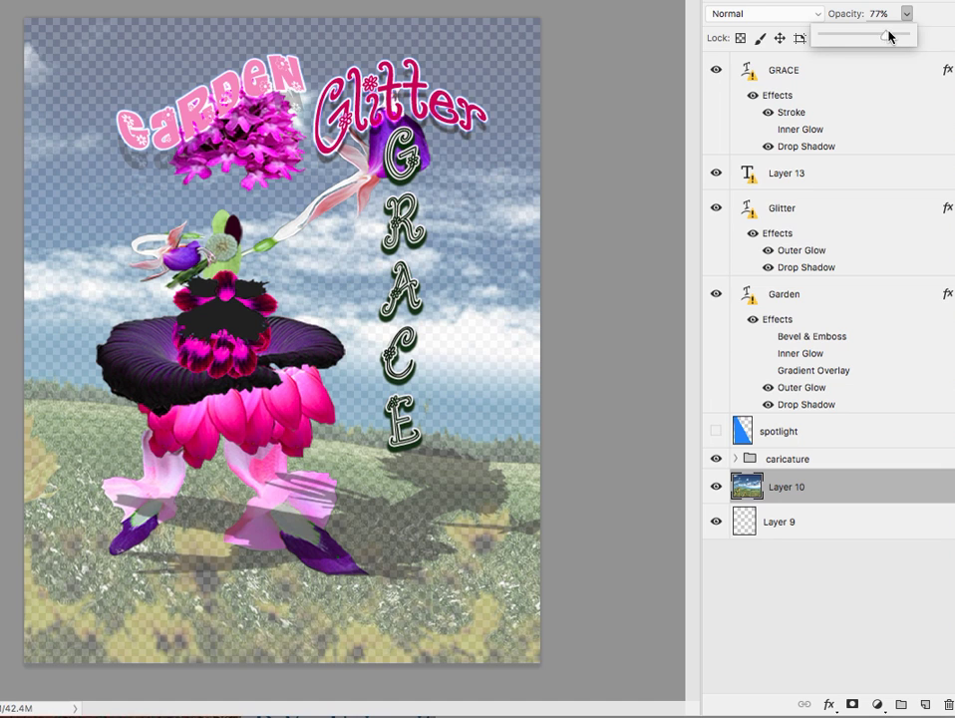
{"action": "left_click_drag", "start_coordinate": [886, 38], "coordinate": [916, 41]}
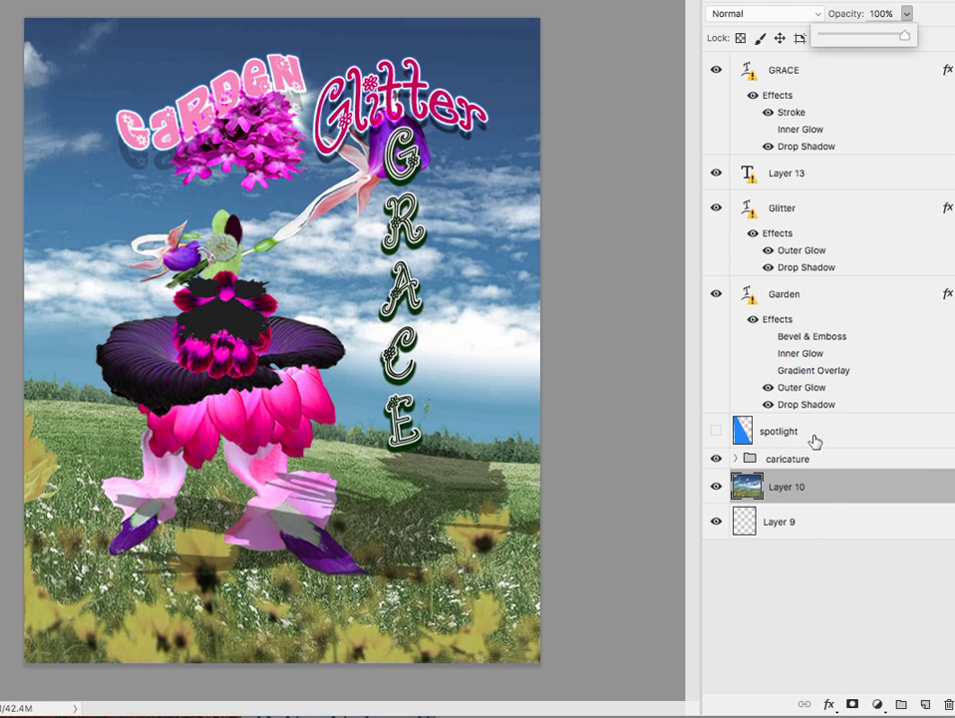
{"action": "left_click", "coordinate": [814, 489]}
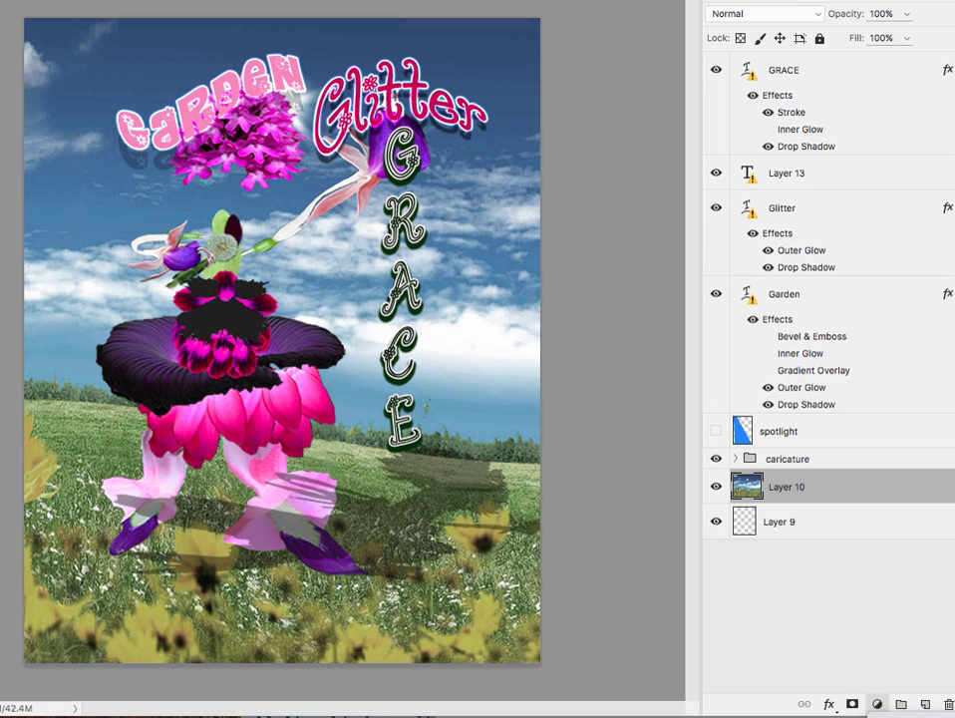
Add a Hue/Saturation adjustment layer above Layer 10 with Saturation +5 and Lightness -8.
{"action": "left_click", "coordinate": [878, 705]}
{"action": "left_click", "coordinate": [898, 539]}
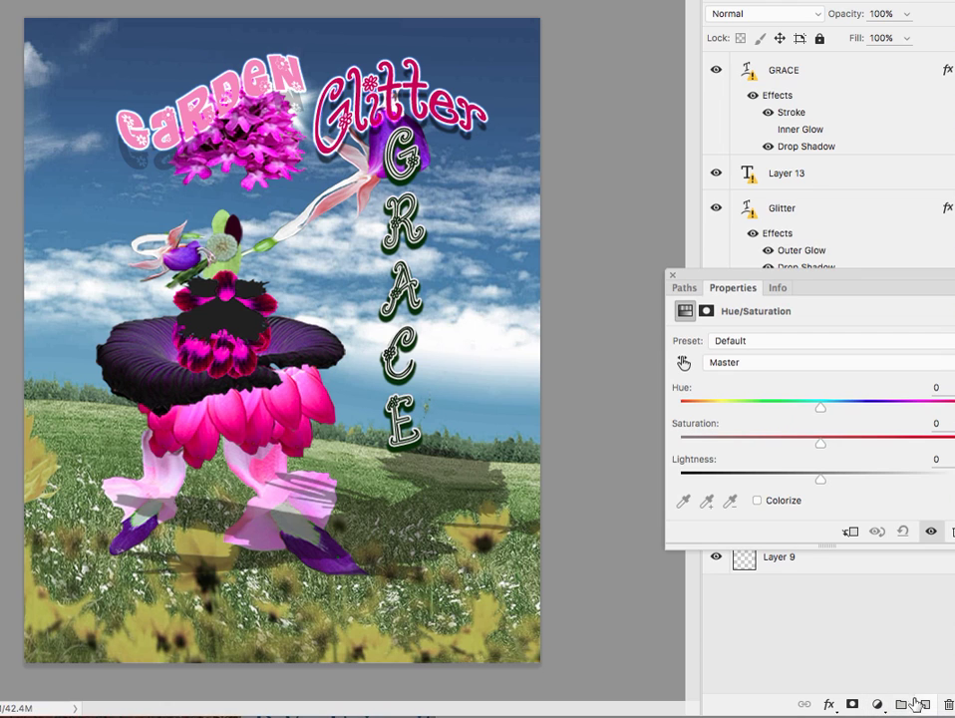
{"action": "left_click_drag", "start_coordinate": [828, 278], "coordinate": [638, 272]}
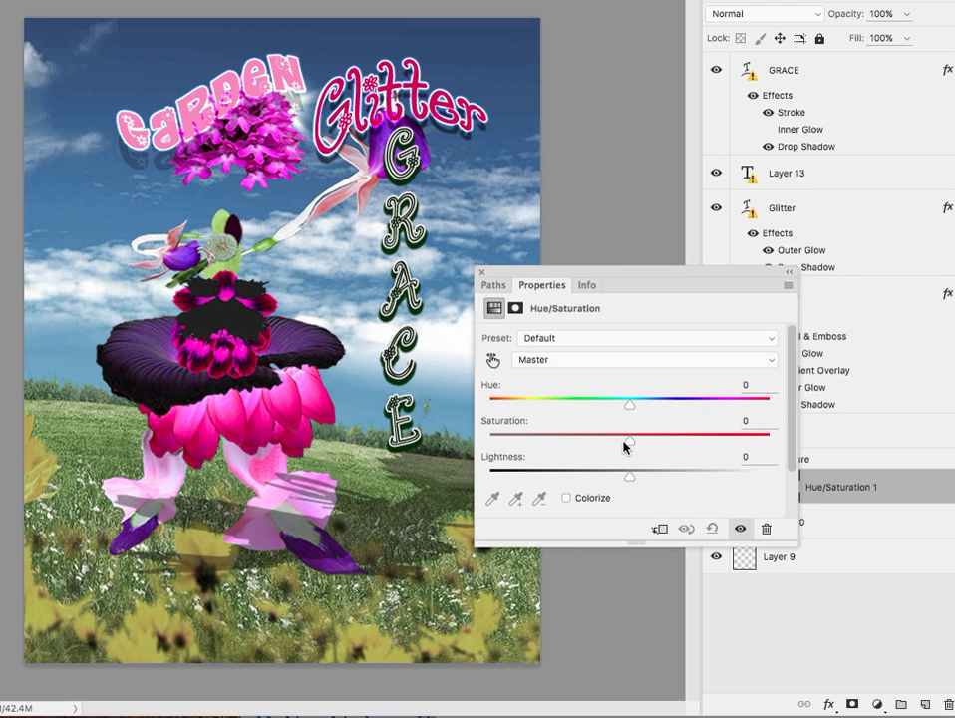
{"action": "left_click_drag", "start_coordinate": [630, 441], "coordinate": [618, 472]}
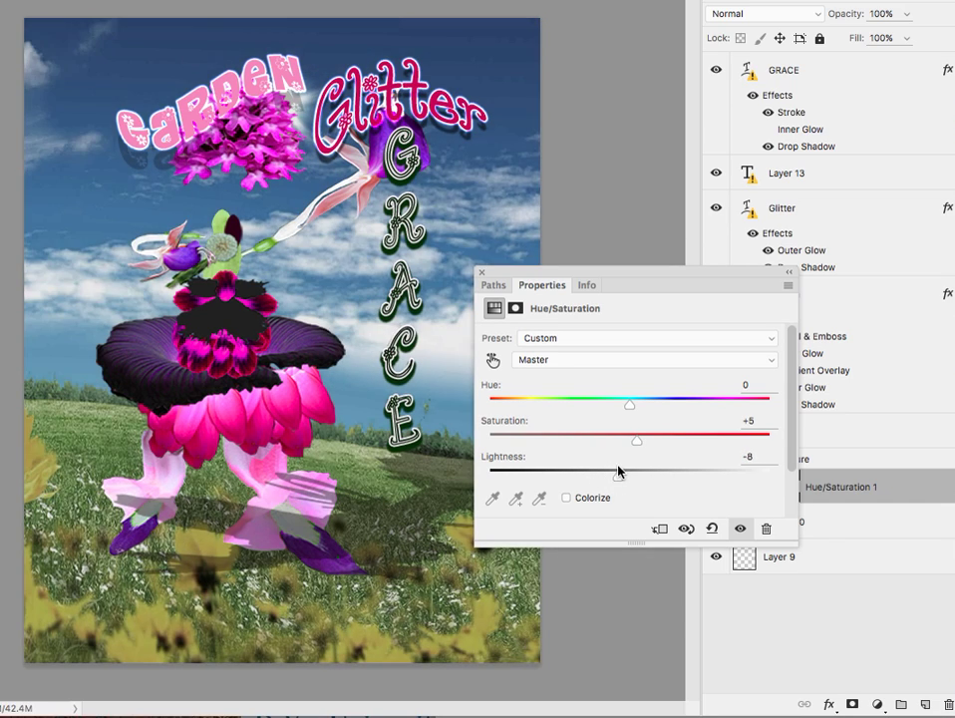
{"action": "left_click", "coordinate": [482, 271]}
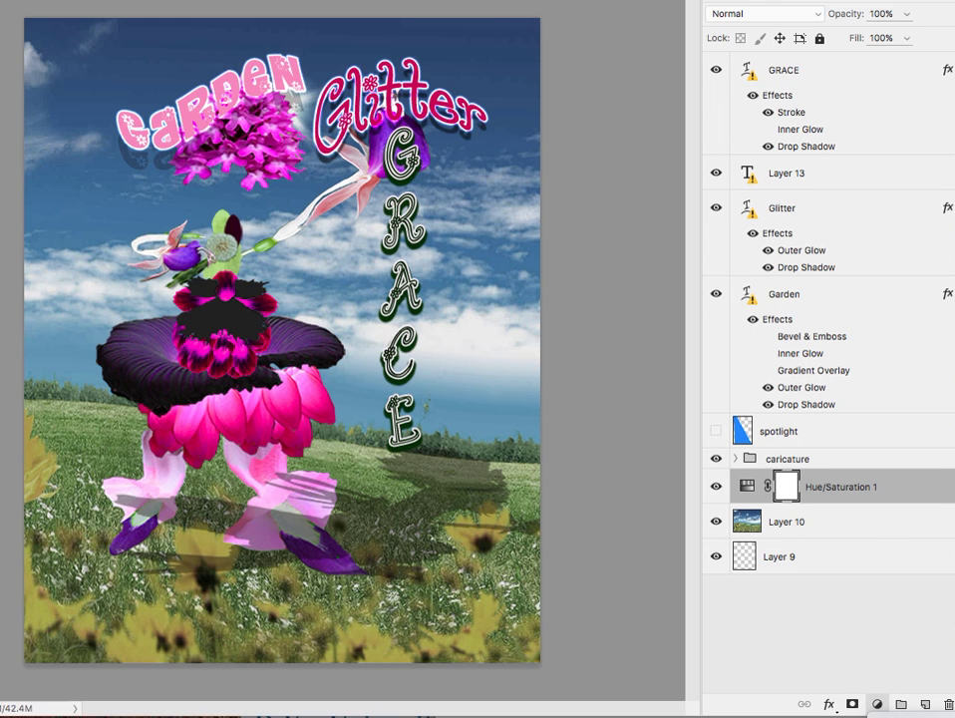
Add a Levels adjustment layer with black point 38 and midtones 0.81.
{"action": "left_click", "coordinate": [877, 704]}
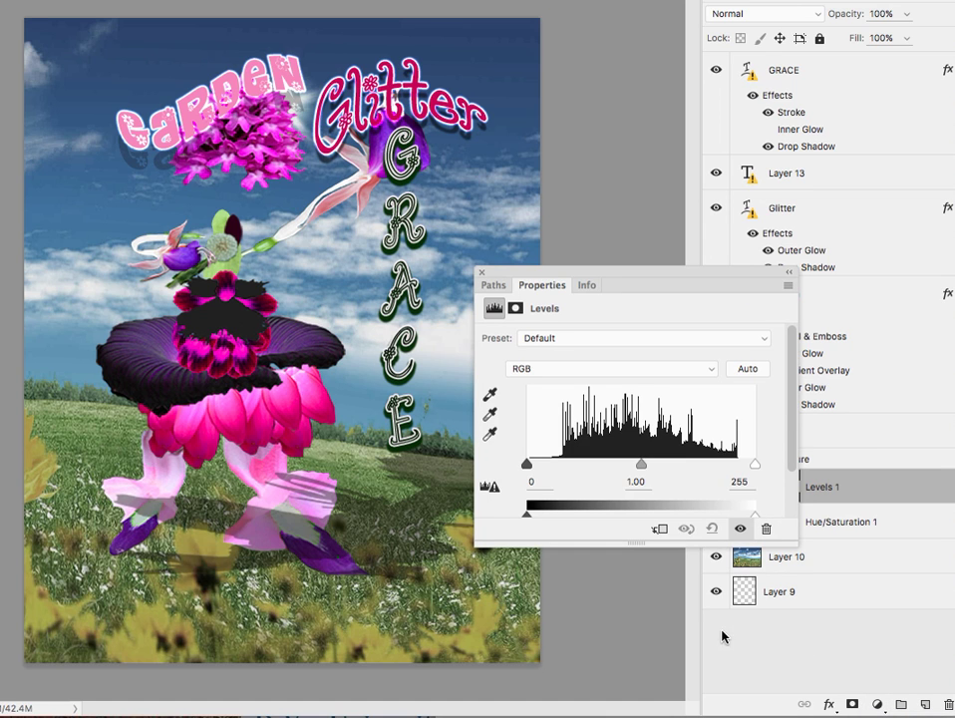
{"action": "left_click_drag", "start_coordinate": [527, 465], "coordinate": [561, 466]}
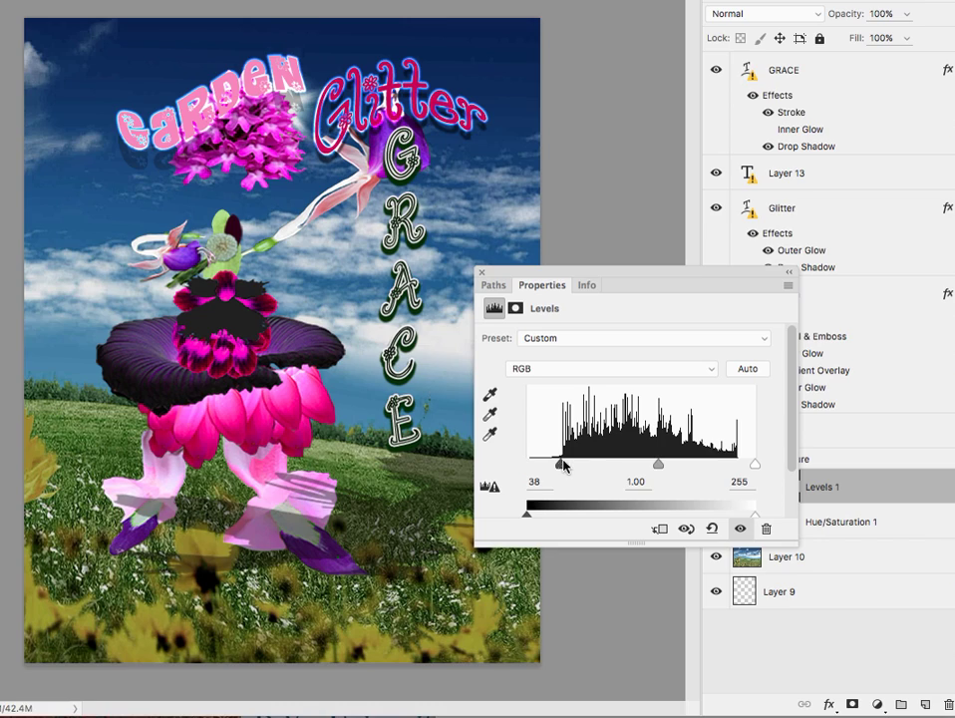
{"action": "mouse_move", "coordinate": [659, 465]}
{"action": "left_mouse_down"}
{"action": "mouse_move", "coordinate": [606, 466]}
{"action": "mouse_move", "coordinate": [672, 466]}
{"action": "left_mouse_up"}
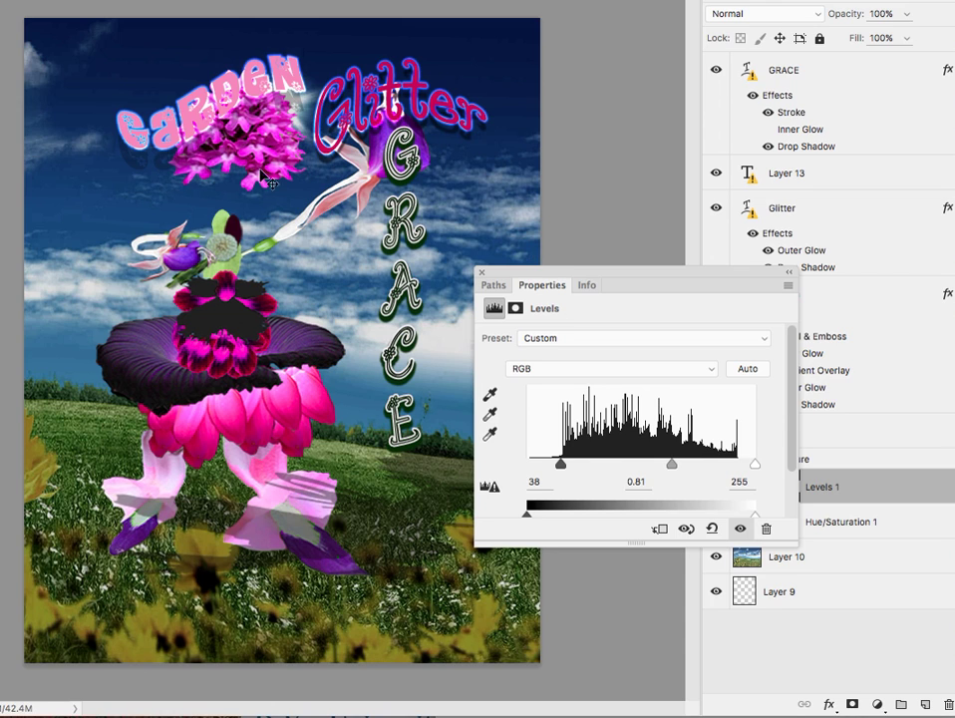
{"action": "left_click", "coordinate": [482, 271]}
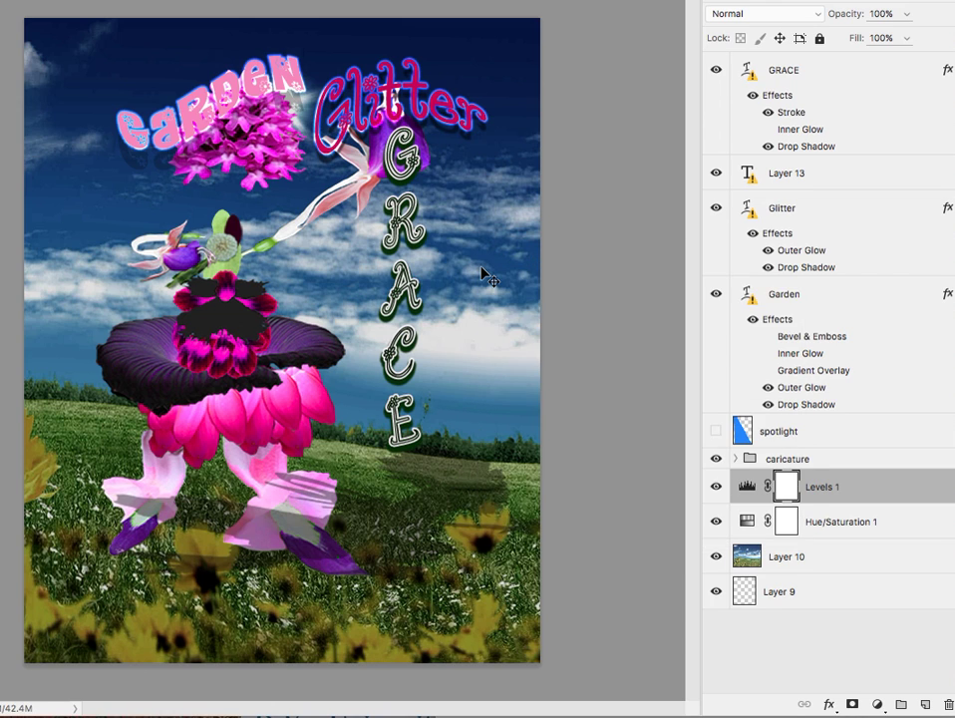
Turn off the Levels 1 layer's visibility to show the lighter poster.
{"action": "left_click", "coordinate": [716, 487]}
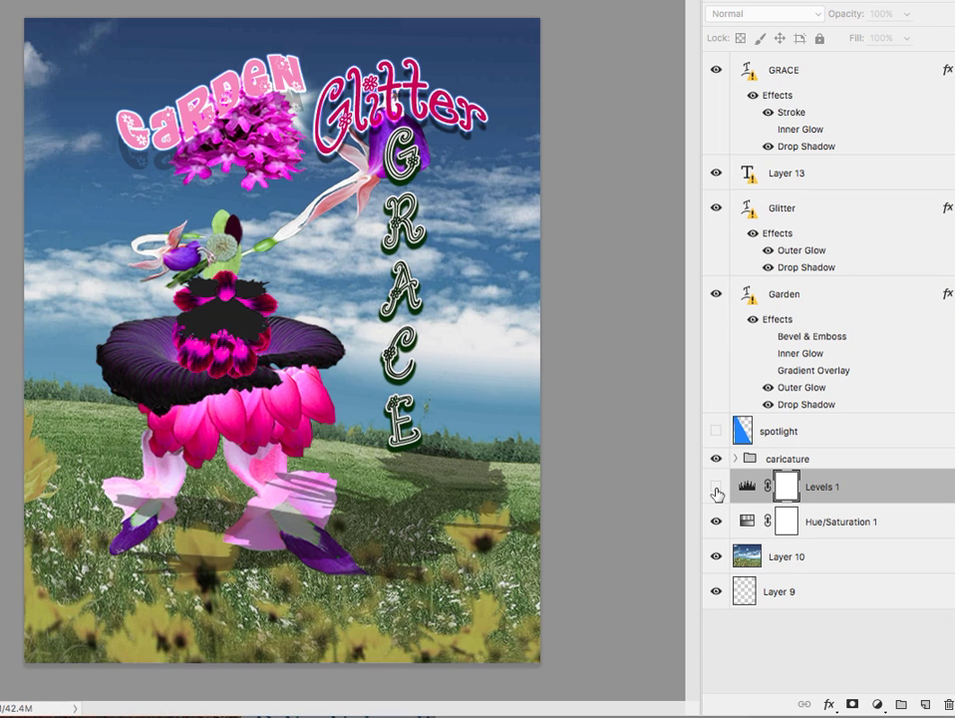